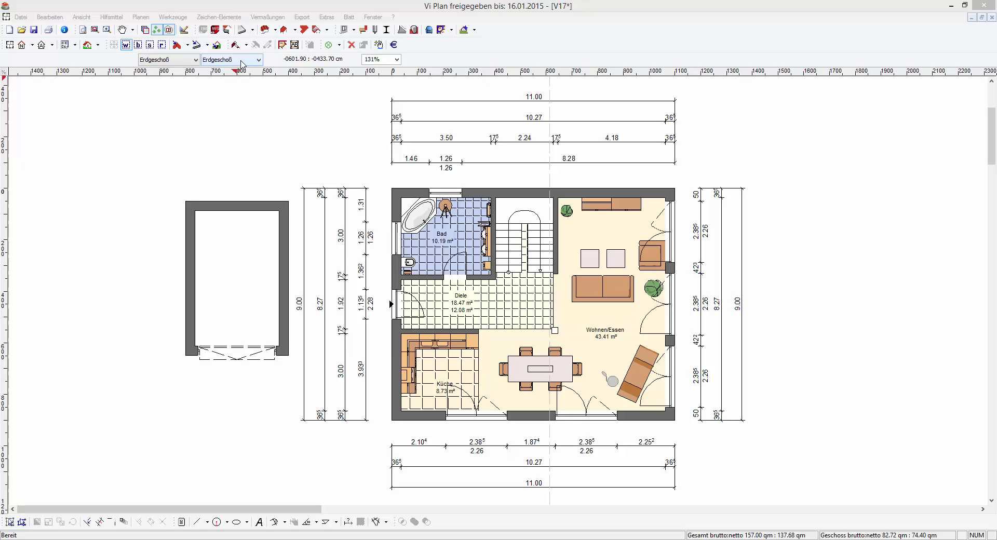
# Switch the plan to the garage level GarageBo.A-0001 and select the garage's left wall
pyautogui.click(241, 62)
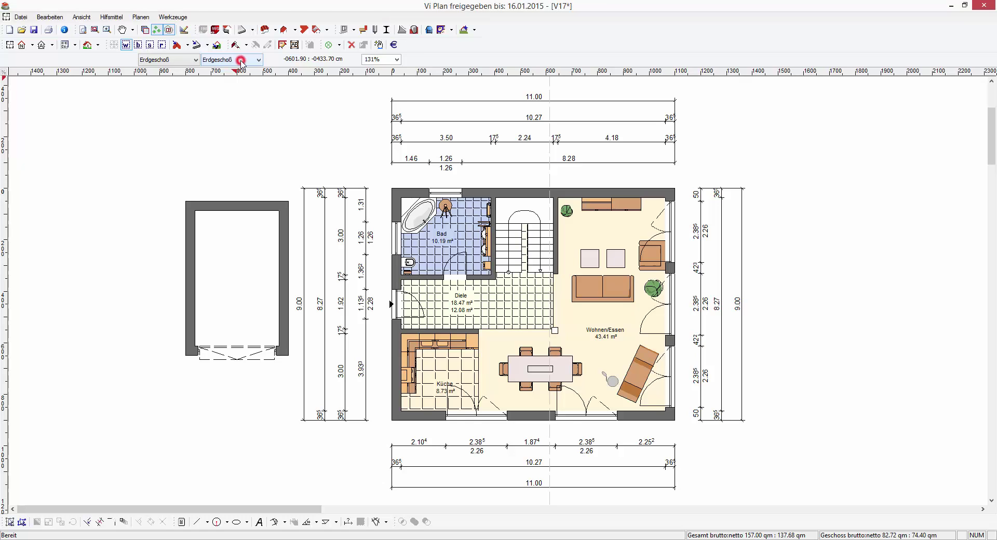
pyautogui.click(234, 83)
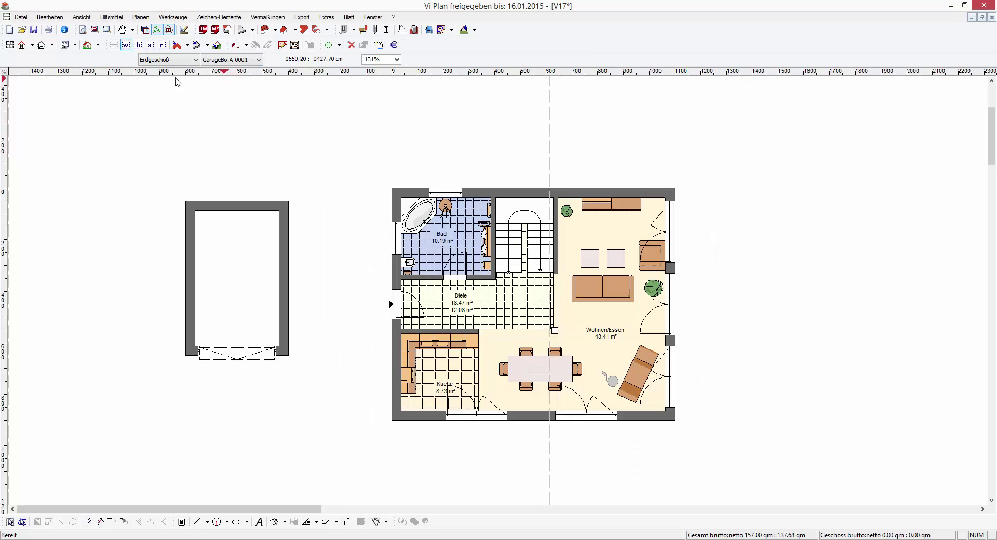
pyautogui.click(191, 224)
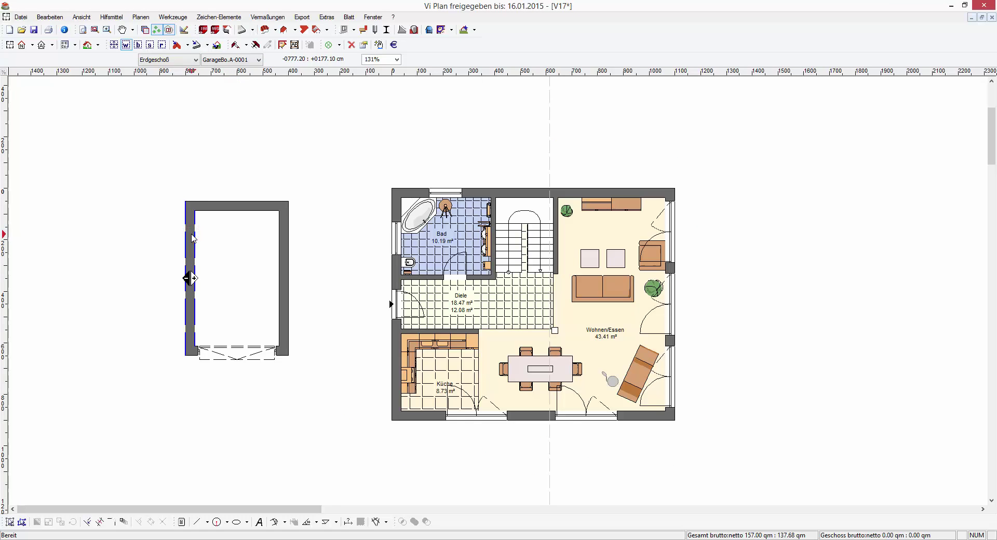
# In the left wall's properties, apply them to all same-type walls on the current floor
pyautogui.doubleClick(193, 238)
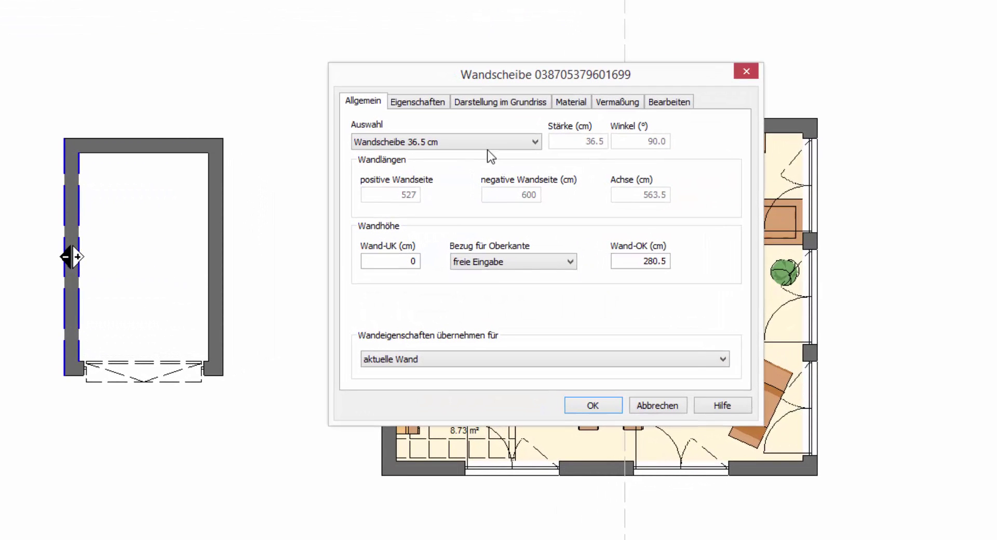
pyautogui.click(454, 360)
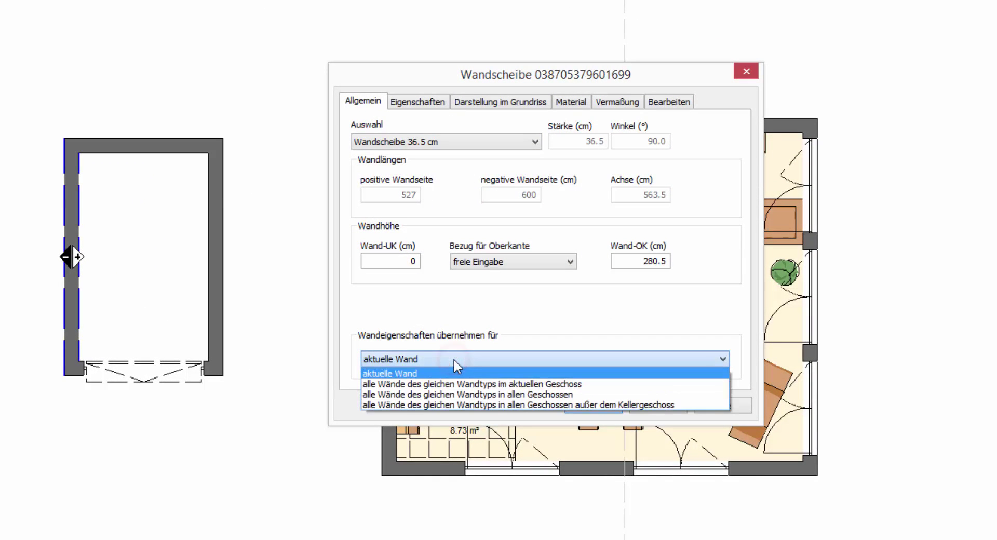
pyautogui.click(460, 387)
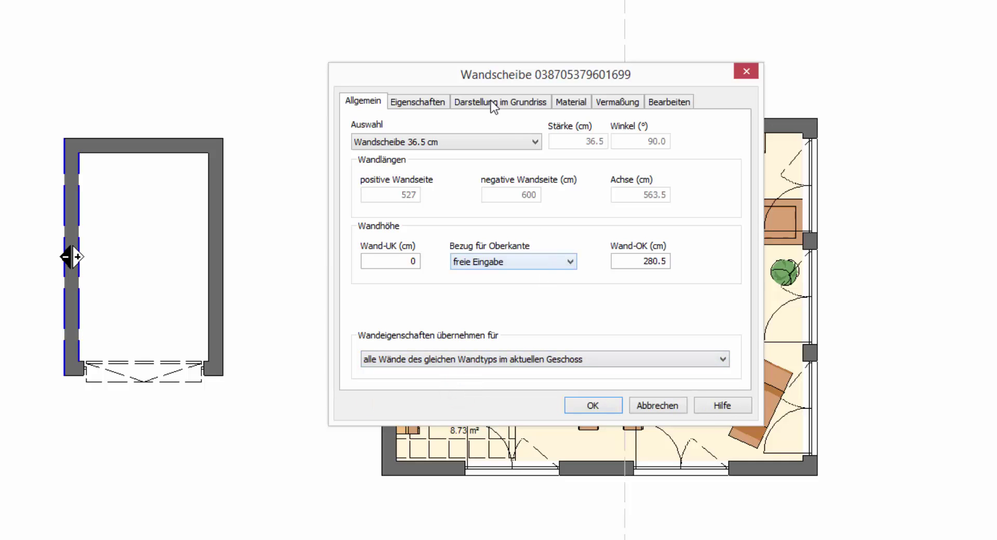
# On the Vermaßung tab, set Bemaßen to Ja for north, south, east and west
pyautogui.click(625, 102)
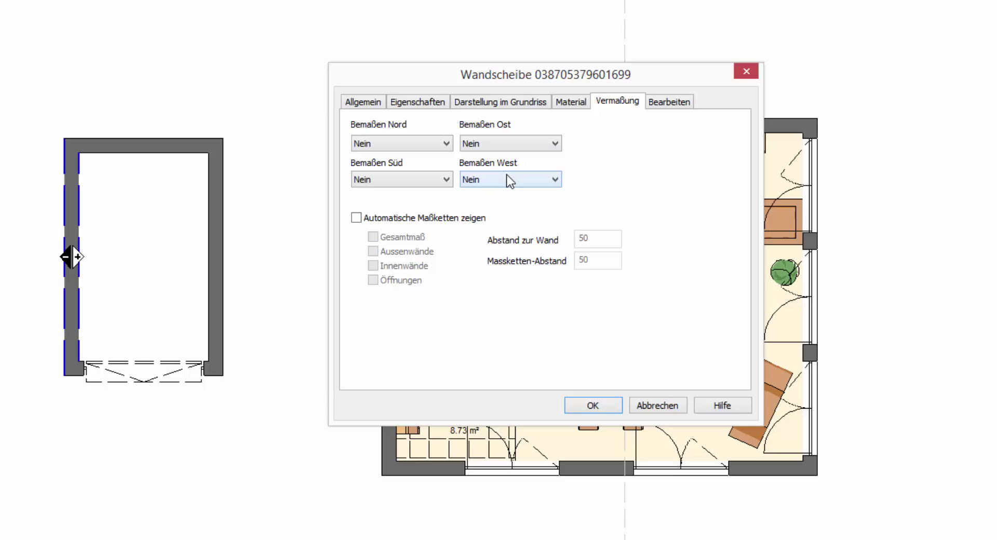
pyautogui.click(447, 144)
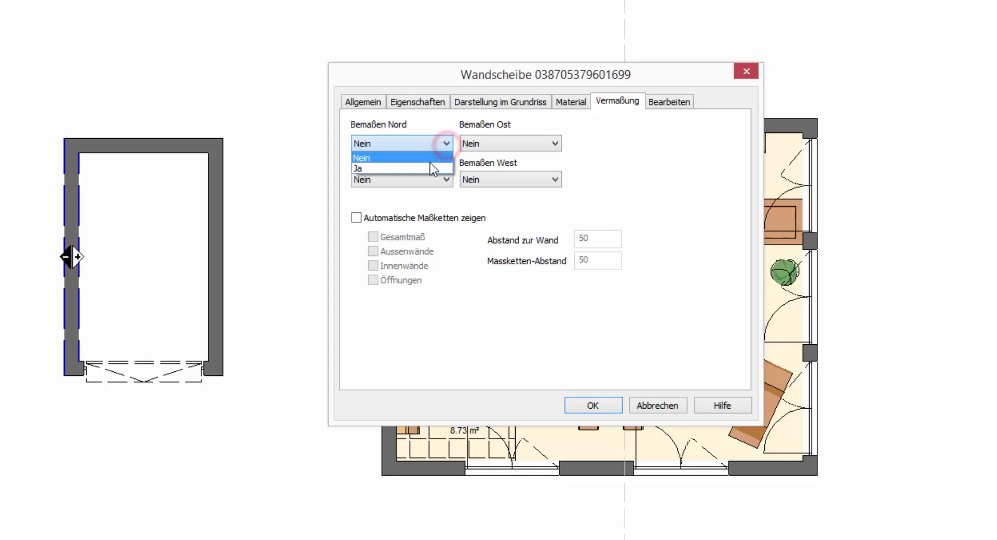
pyautogui.click(430, 162)
pyautogui.click(439, 178)
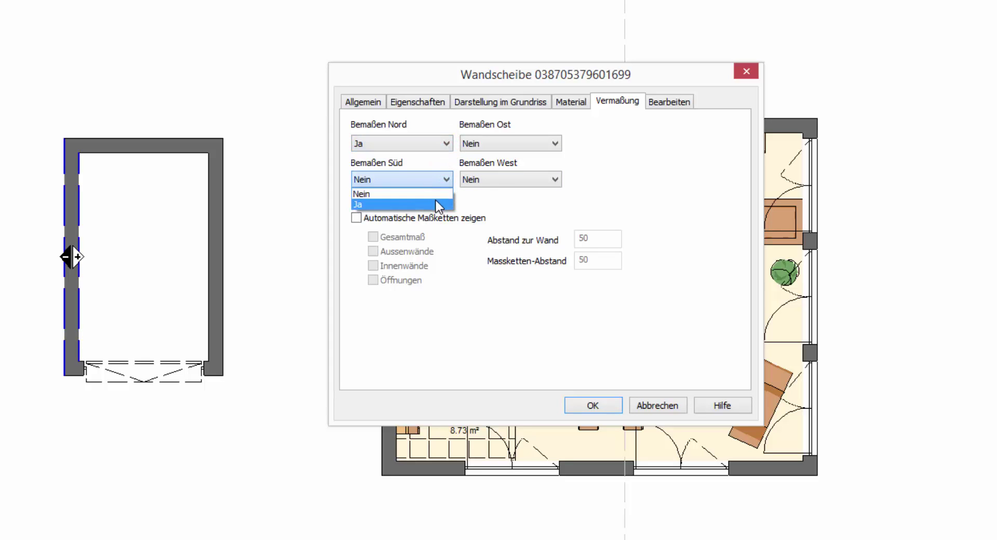
pyautogui.click(437, 202)
pyautogui.click(515, 144)
pyautogui.click(514, 140)
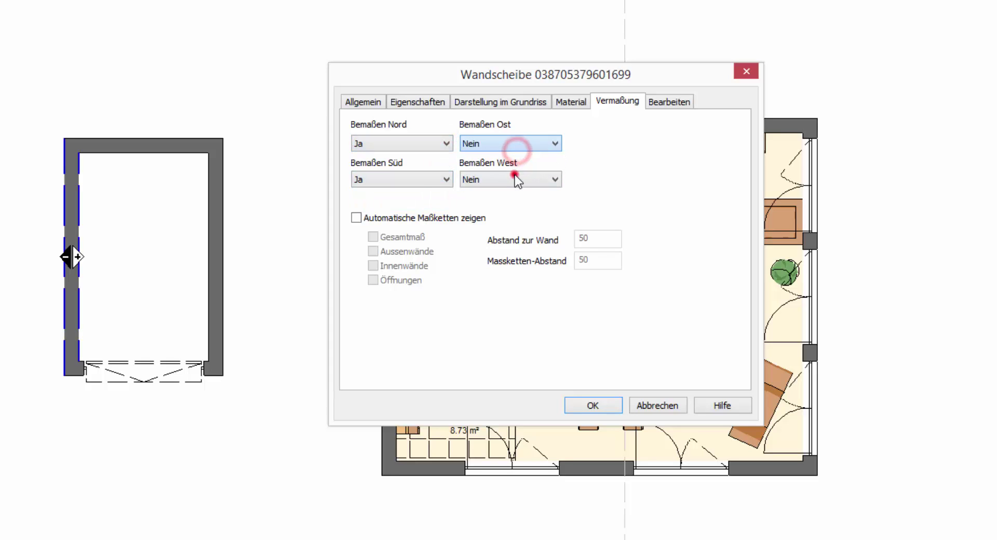
pyautogui.click(522, 178)
pyautogui.click(517, 205)
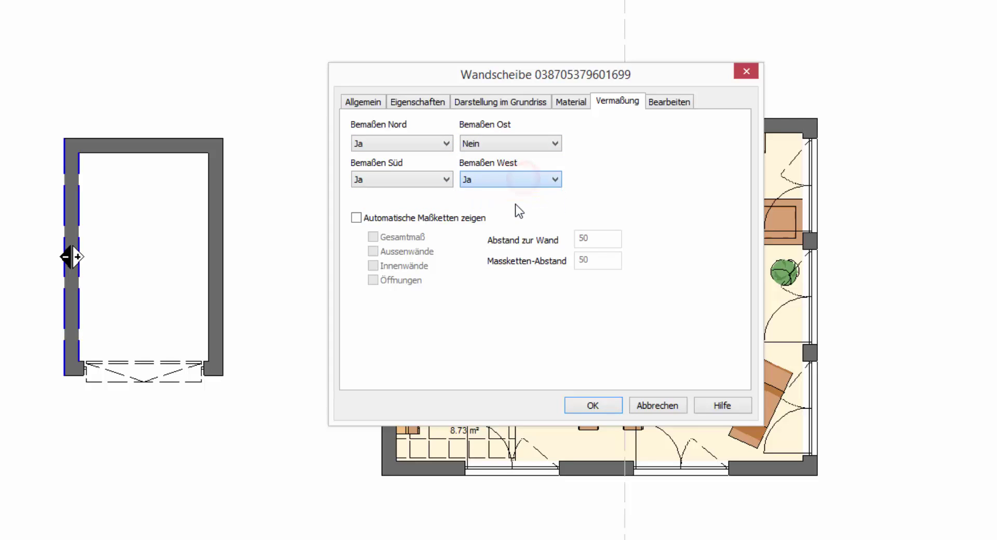
pyautogui.click(556, 142)
pyautogui.click(536, 167)
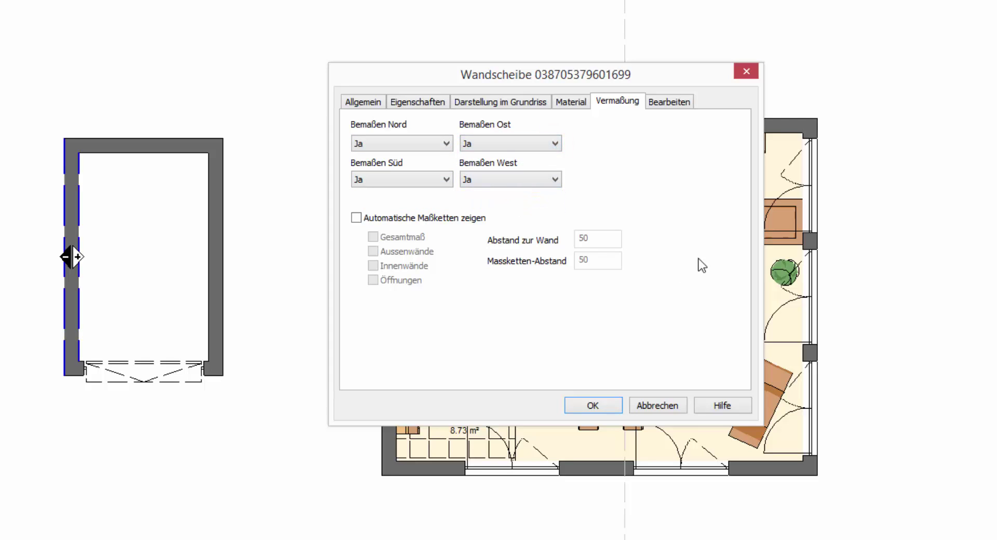
# Confirm the settings and tick Vermassung in the transferred wall properties
pyautogui.click(594, 402)
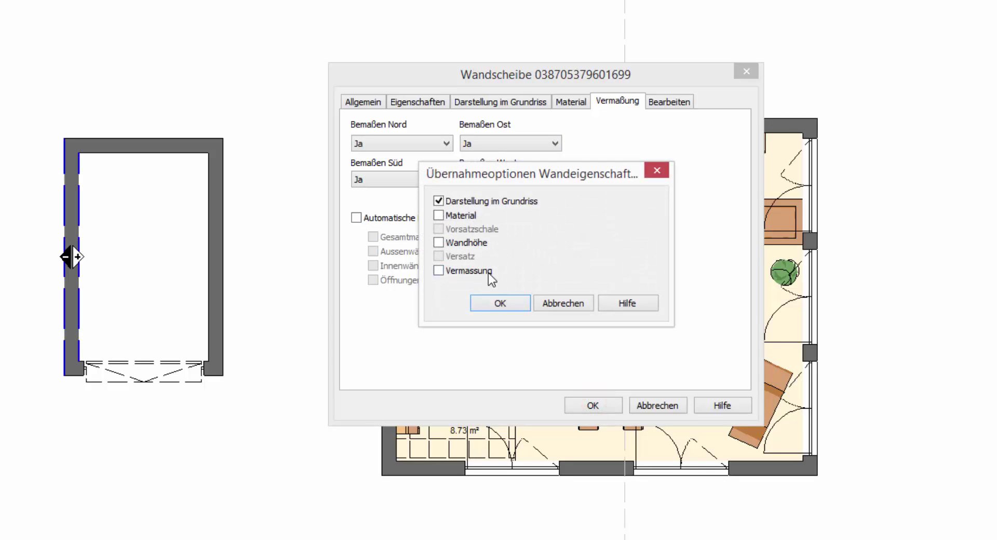
pyautogui.click(448, 275)
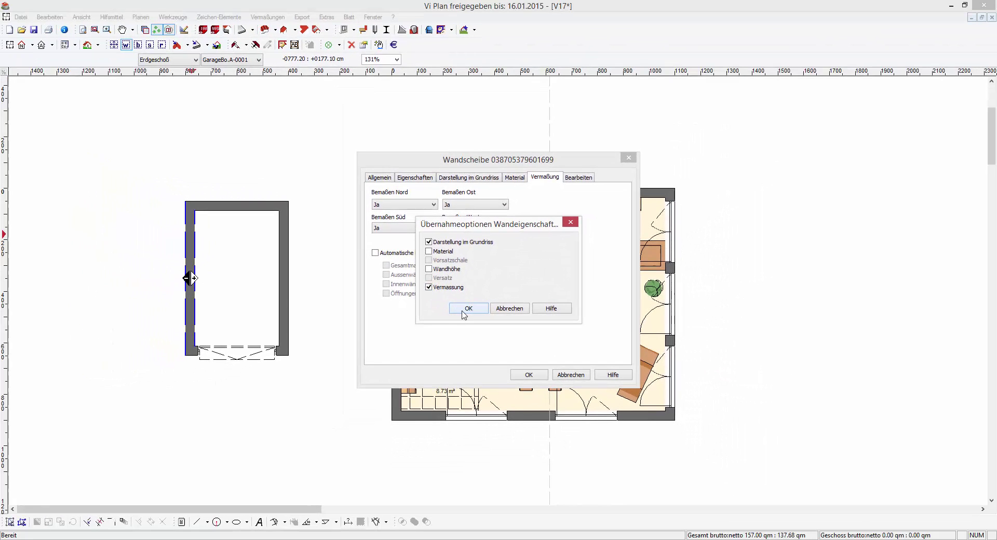
pyautogui.click(492, 306)
# Confirm the Übernahmeoptionen to dimension all garage walls, then select the garage's top wall
pyautogui.click(462, 310)
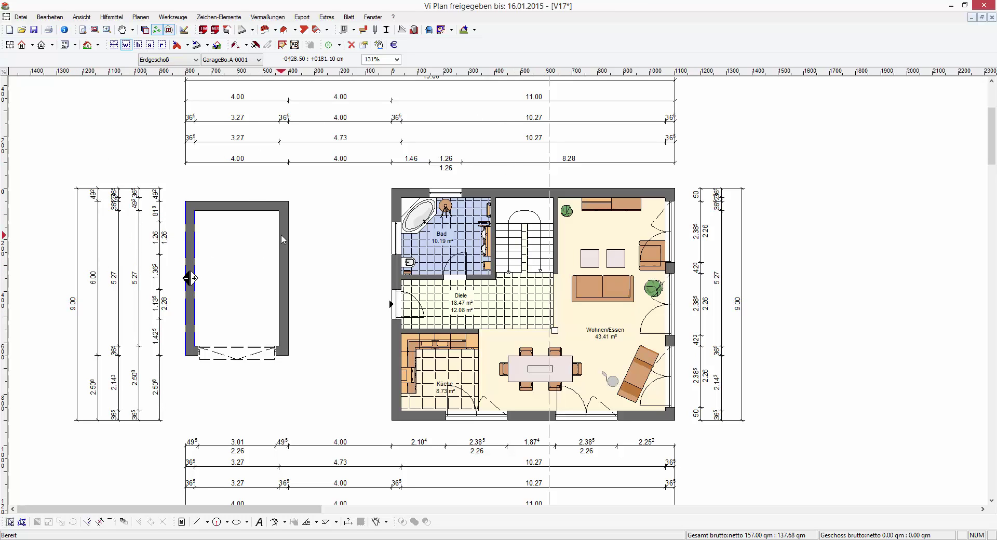
pyautogui.click(233, 207)
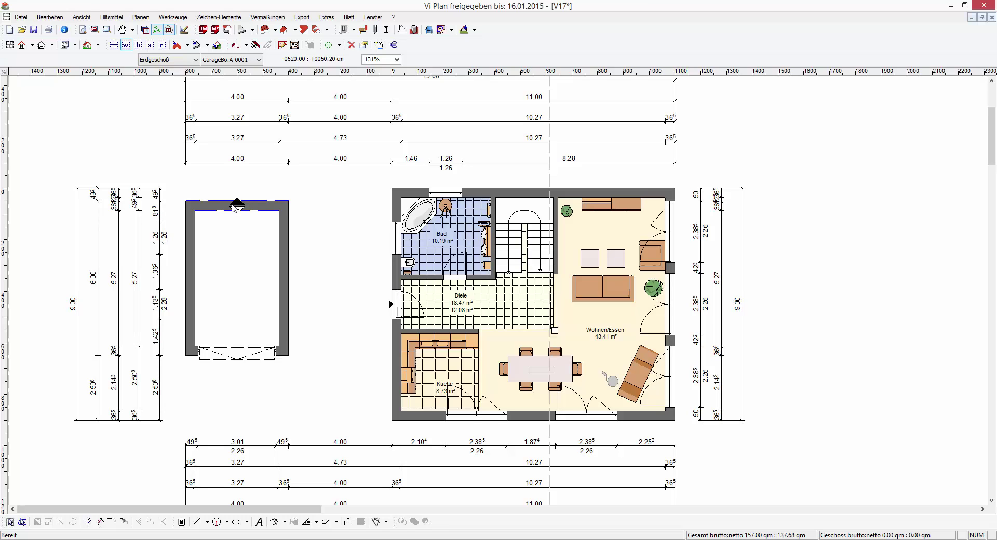
# Set Bemaßen West to Nein for the garage's top wall, then undo the garage's dimension chains
pyautogui.doubleClick(234, 207)
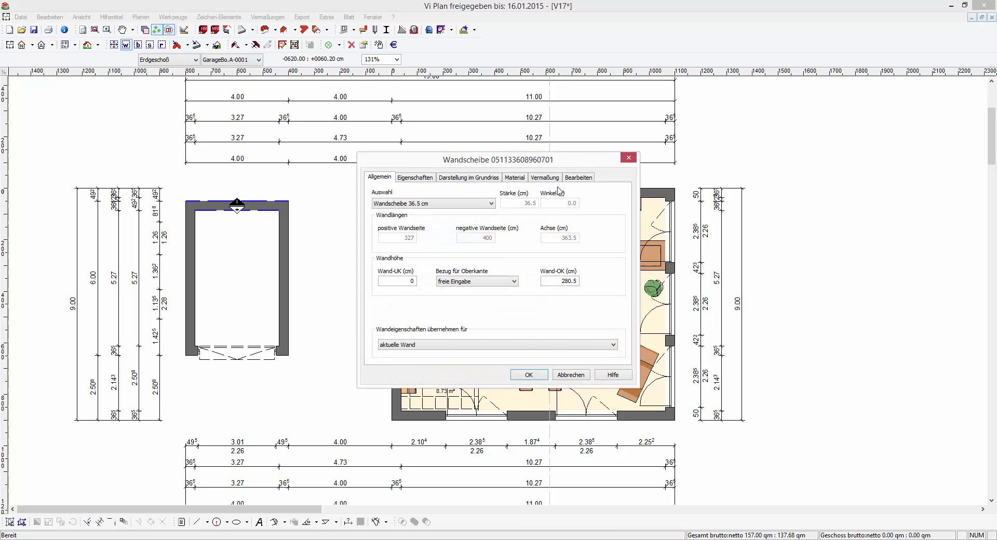
pyautogui.click(545, 178)
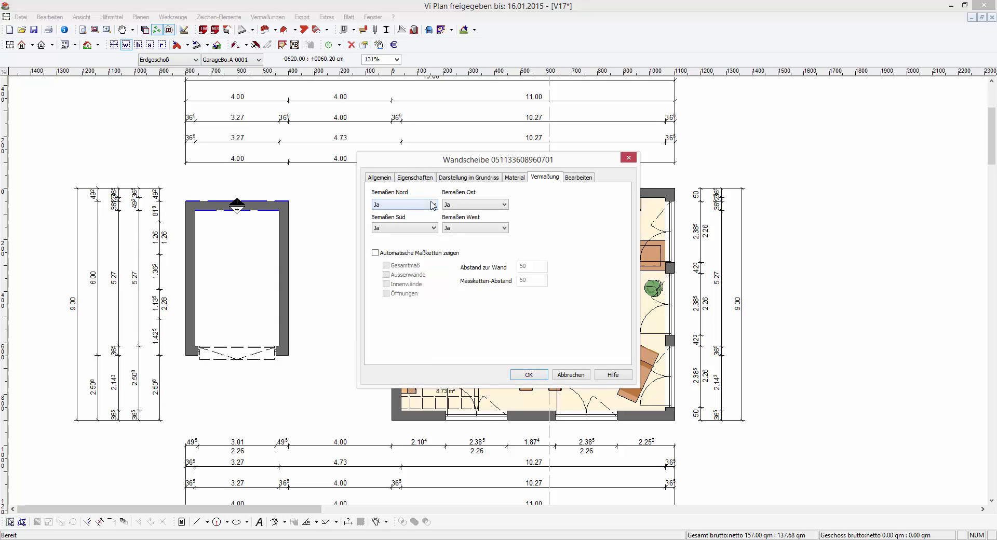
pyautogui.click(477, 227)
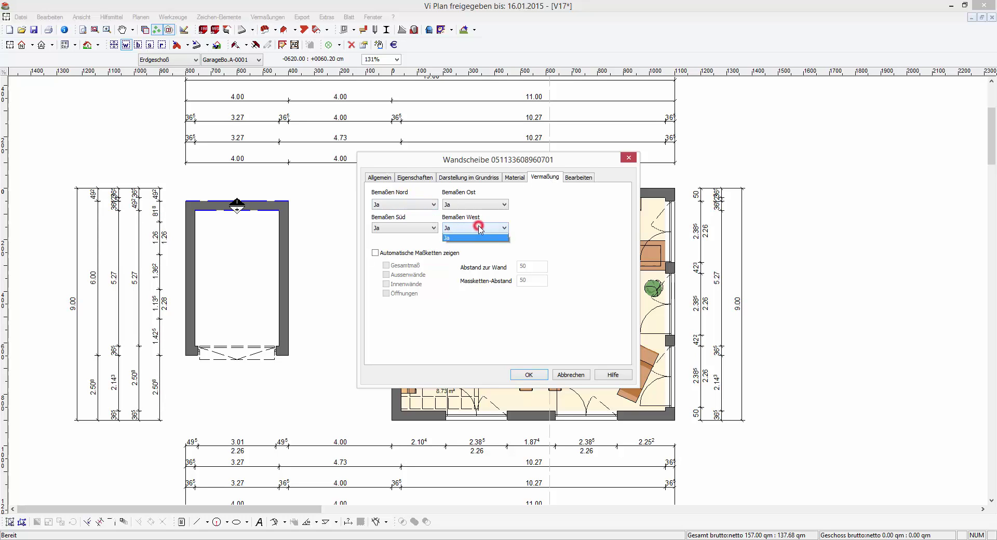
pyautogui.click(472, 238)
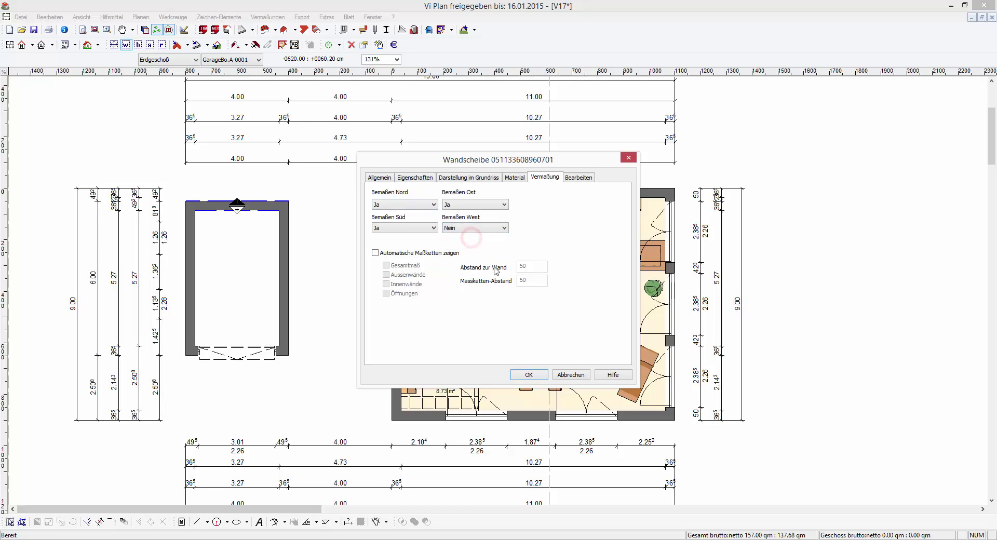
pyautogui.click(531, 376)
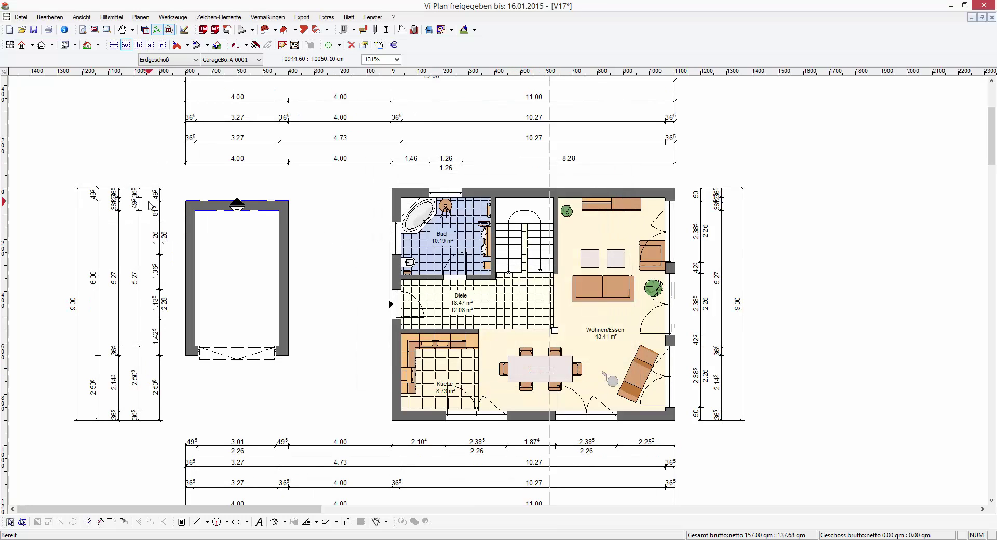
pyautogui.press('Escape')
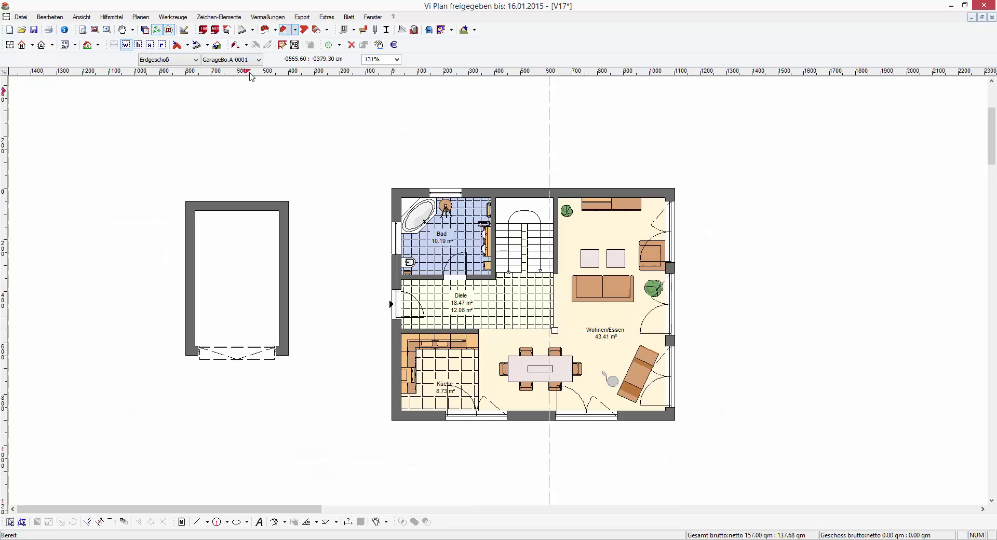
# Switch to Erdgeschoß and back to GarageBo.A-0001, then select the garage's top wall
pyautogui.click(221, 61)
pyautogui.click(222, 75)
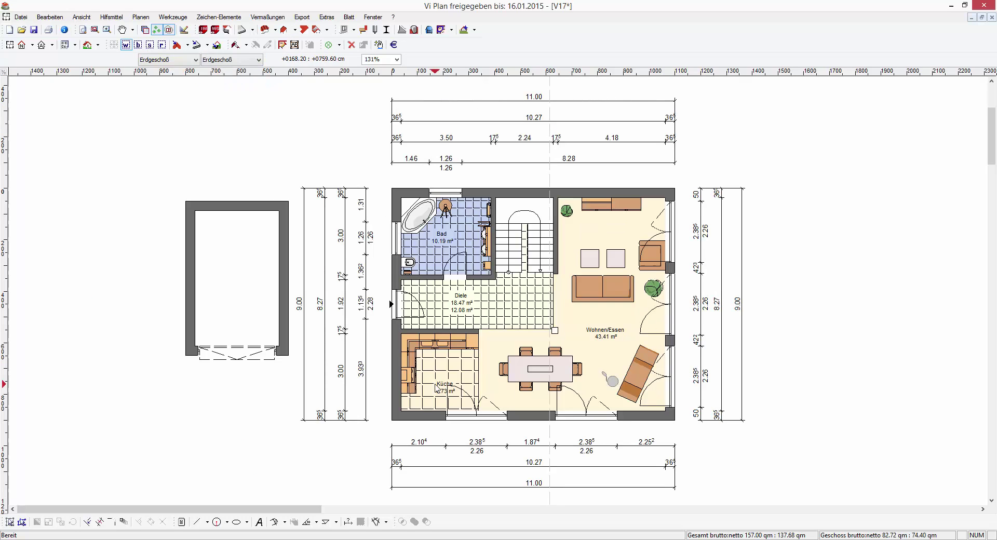
pyautogui.click(256, 60)
pyautogui.click(244, 79)
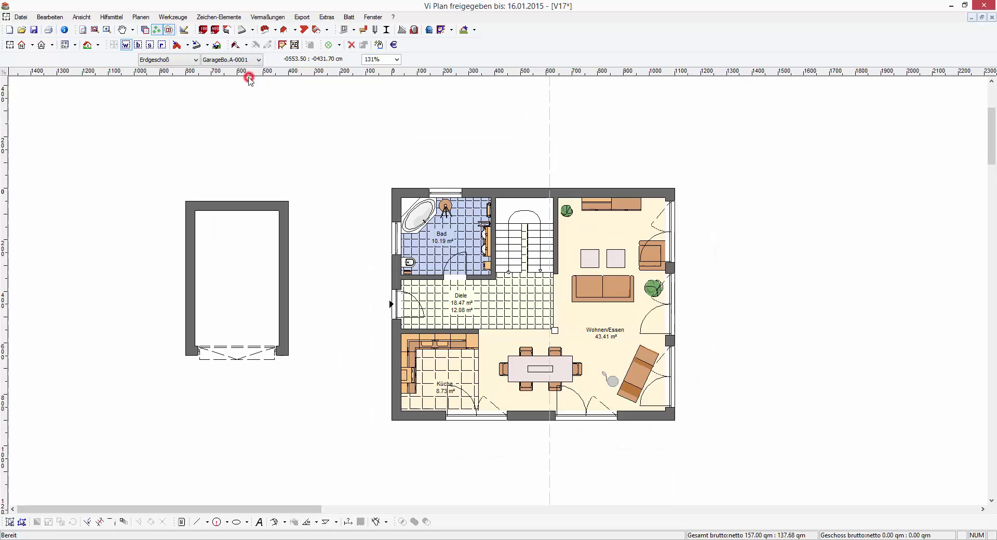
pyautogui.click(207, 207)
# Enable the top wall's automatic dimension chains with Gesamtmaß and Aussenwände
pyautogui.doubleClick(208, 207)
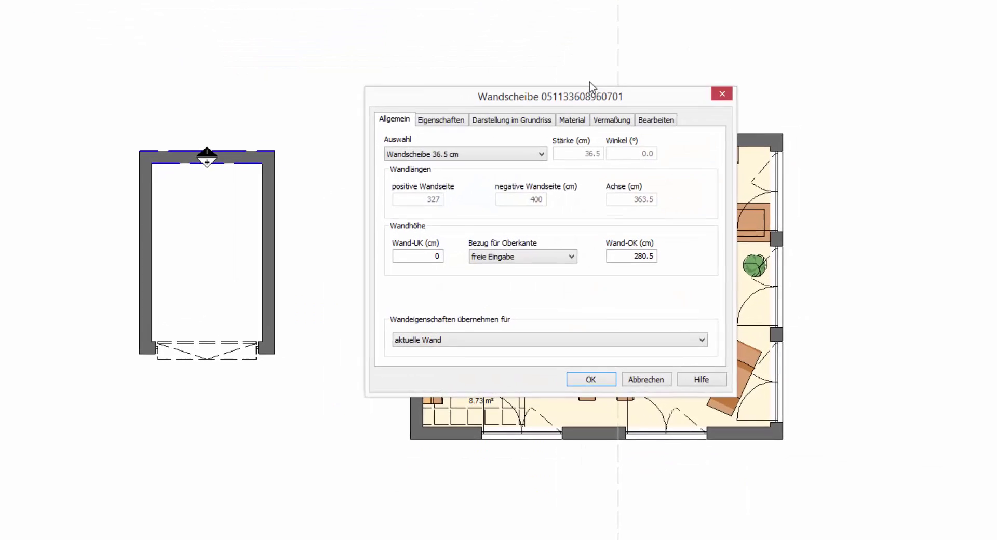
pyautogui.click(555, 180)
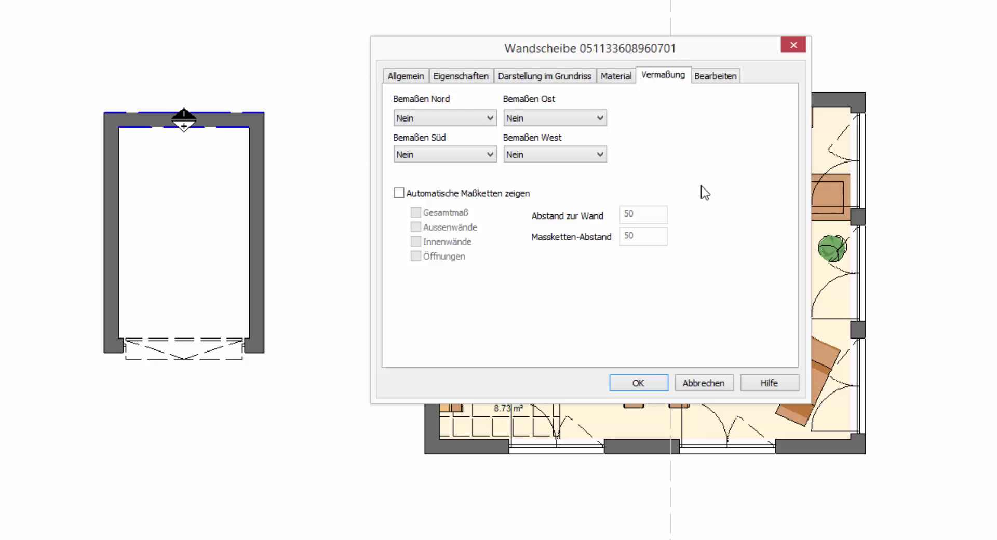
pyautogui.click(399, 193)
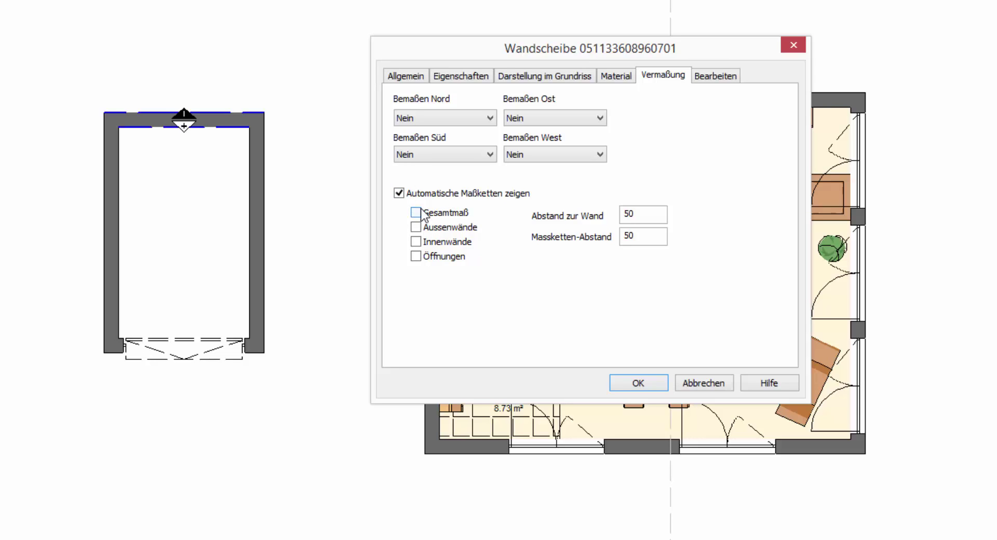
pyautogui.click(416, 212)
pyautogui.click(416, 227)
pyautogui.click(639, 383)
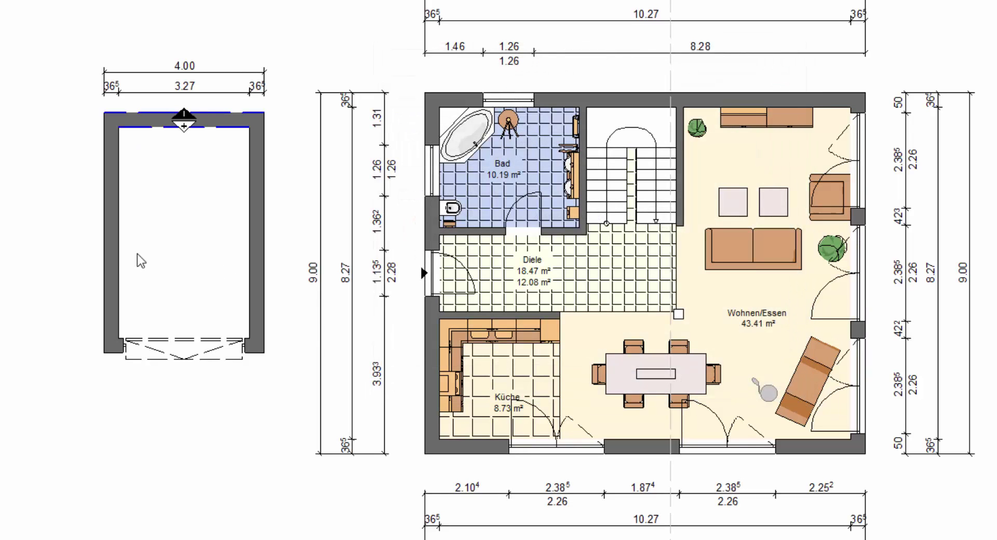
# Enable automatic chains with Gesamtmaß and Aussenwände on the garage's left wall
pyautogui.doubleClick(111, 252)
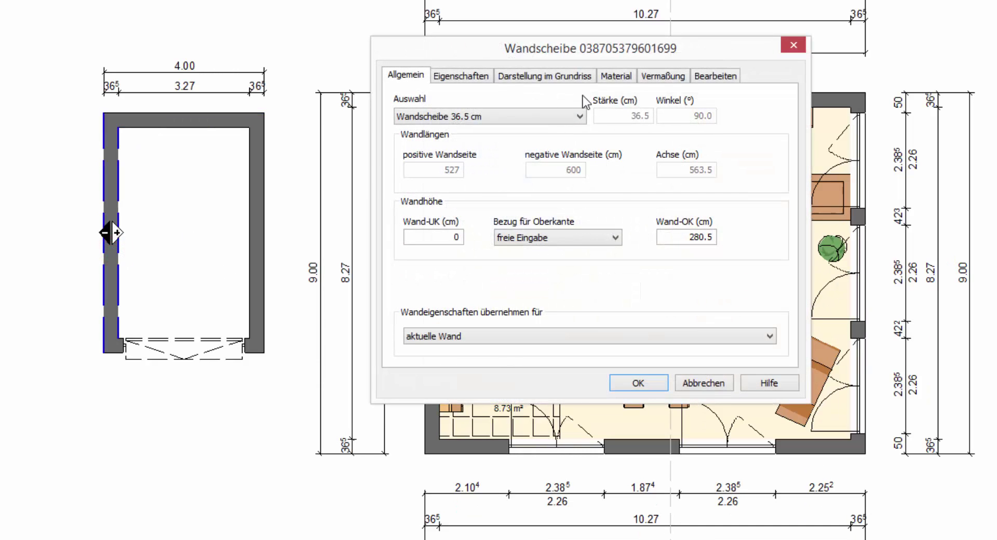
pyautogui.click(659, 75)
pyautogui.click(428, 195)
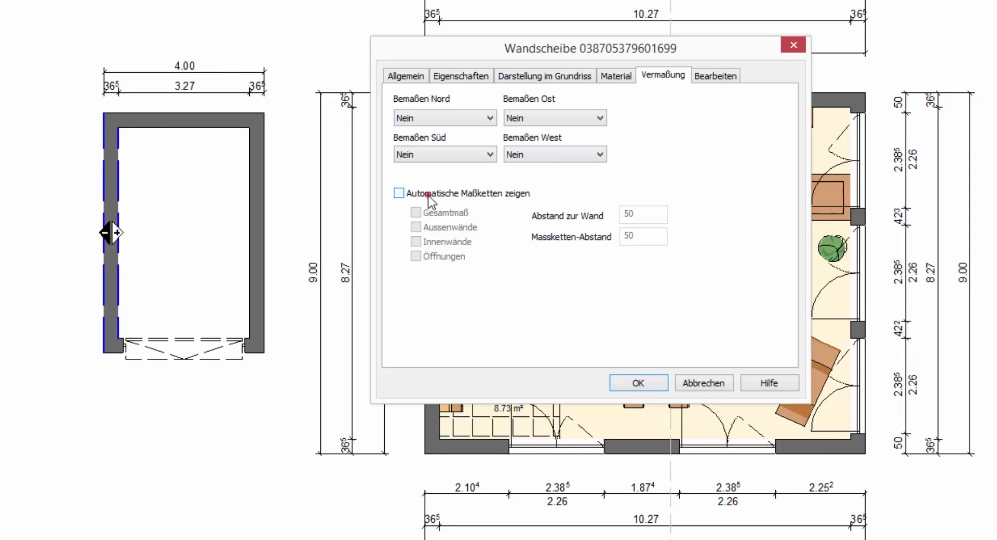
pyautogui.click(416, 212)
pyautogui.click(423, 227)
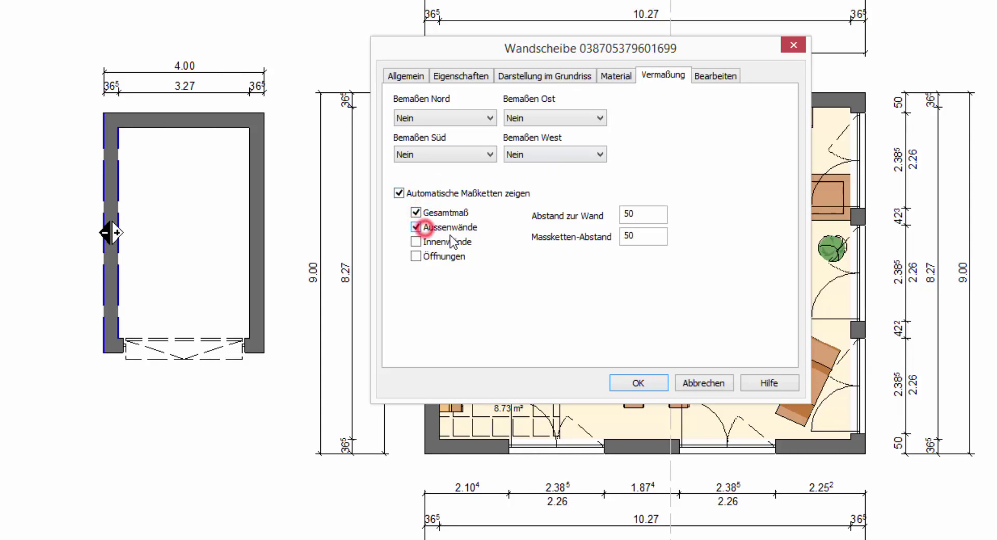
pyautogui.click(640, 385)
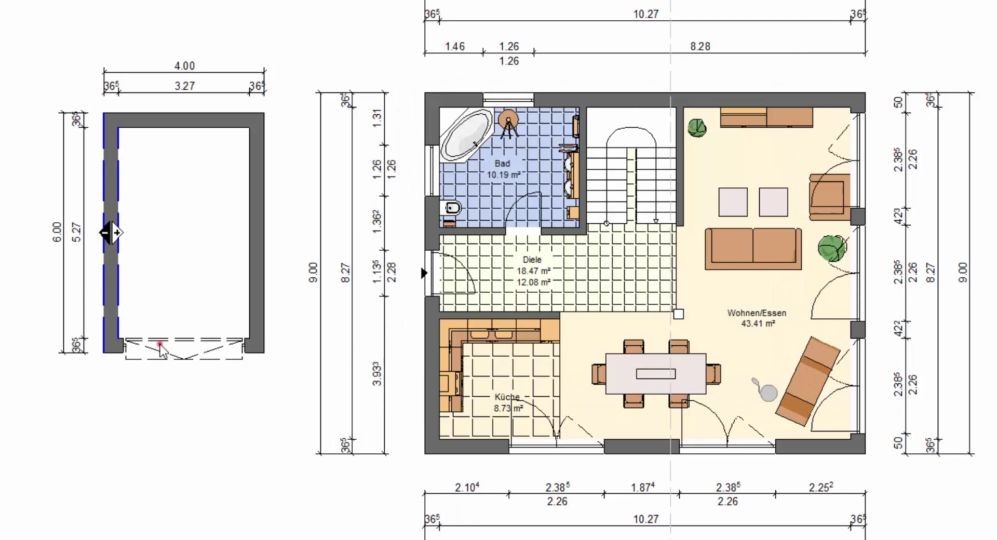
# Enable automatic chains on the bottom wall with Gesamtmaß, Aussenwände and Öffnungen
pyautogui.click(159, 343)
pyautogui.doubleClick(160, 345)
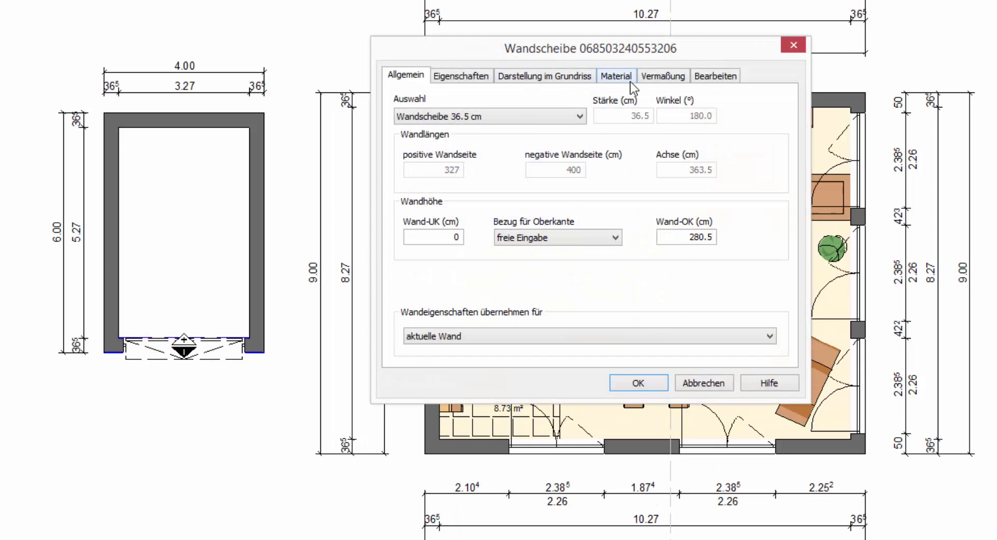
pyautogui.click(646, 77)
pyautogui.click(398, 193)
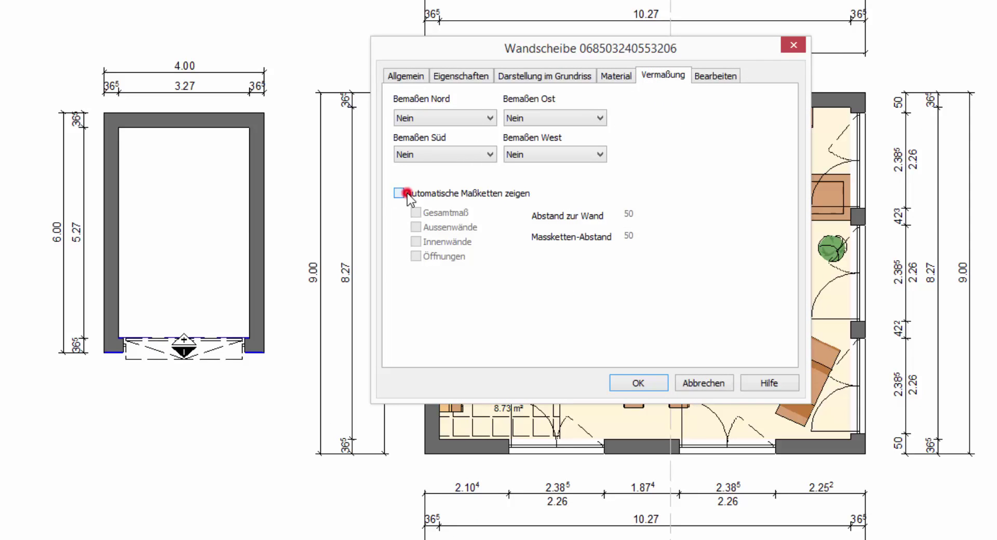
pyautogui.click(415, 212)
pyautogui.click(415, 227)
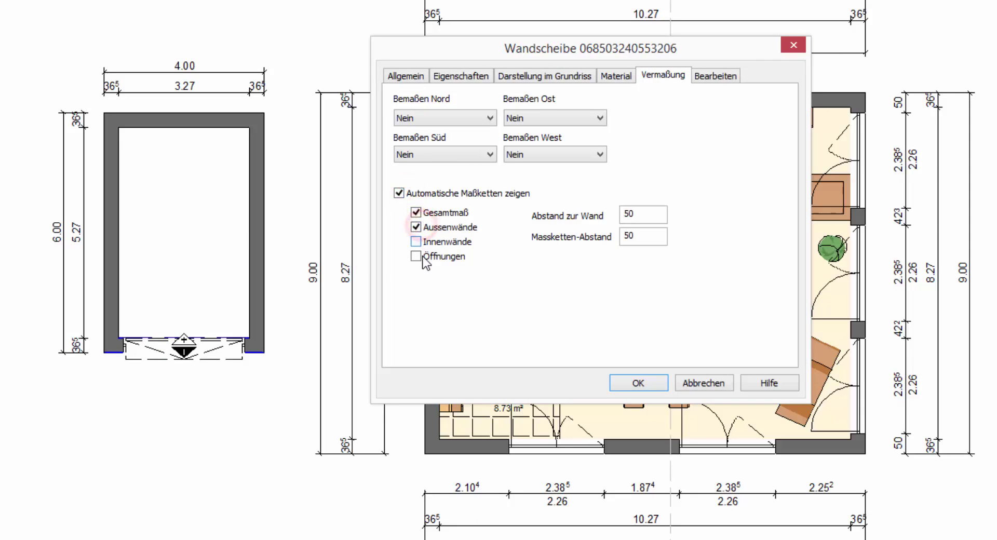
pyautogui.click(415, 256)
pyautogui.click(642, 383)
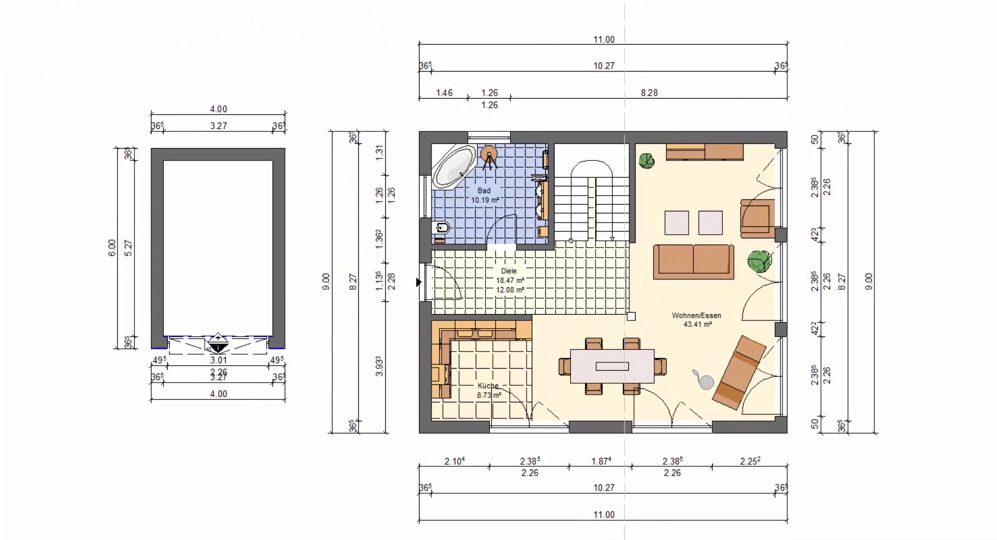
# Change the bottom wall's Abstand zur Wand from 50 to 10 and Massketten-Abstand to 8
pyautogui.doubleClick(207, 344)
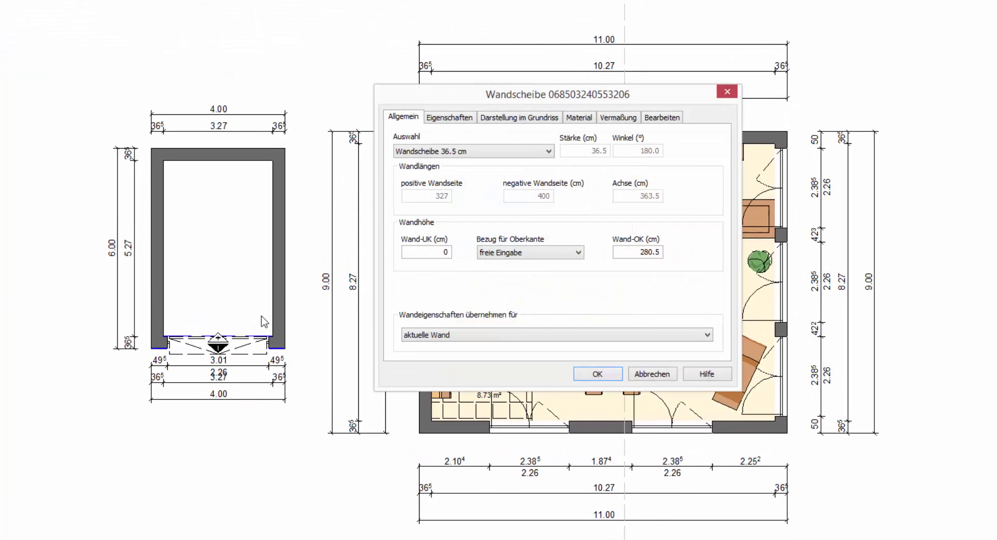
pyautogui.click(628, 119)
pyautogui.click(605, 235)
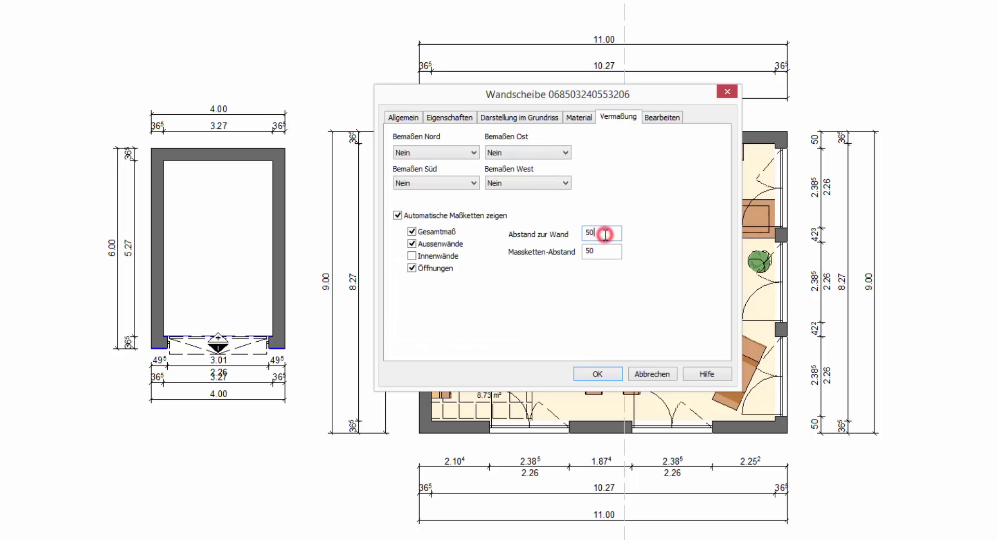
pyautogui.moveTo(605, 234); pyautogui.dragTo(556, 230)
pyautogui.write('100')
pyautogui.press('Tab')
pyautogui.write('8')
pyautogui.click(602, 375)
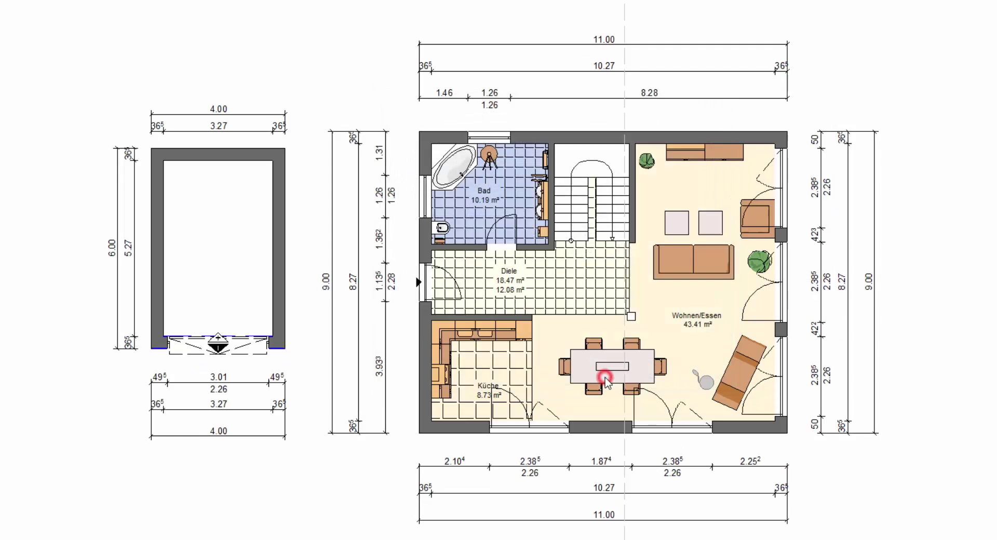
pyautogui.click(157, 278)
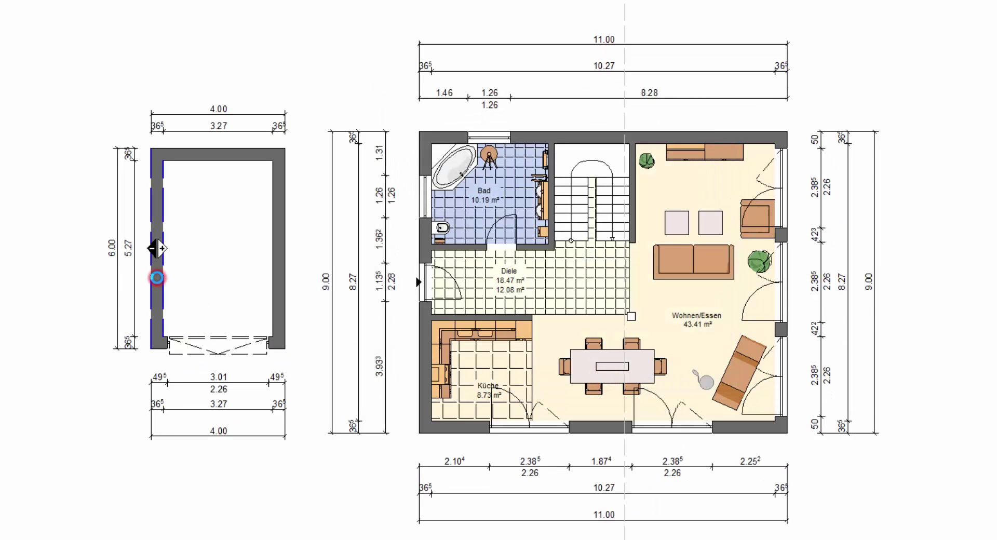
# Turn off the left wall's automatic chains and set Bemaßen Nord to Ja
pyautogui.doubleClick(157, 278)
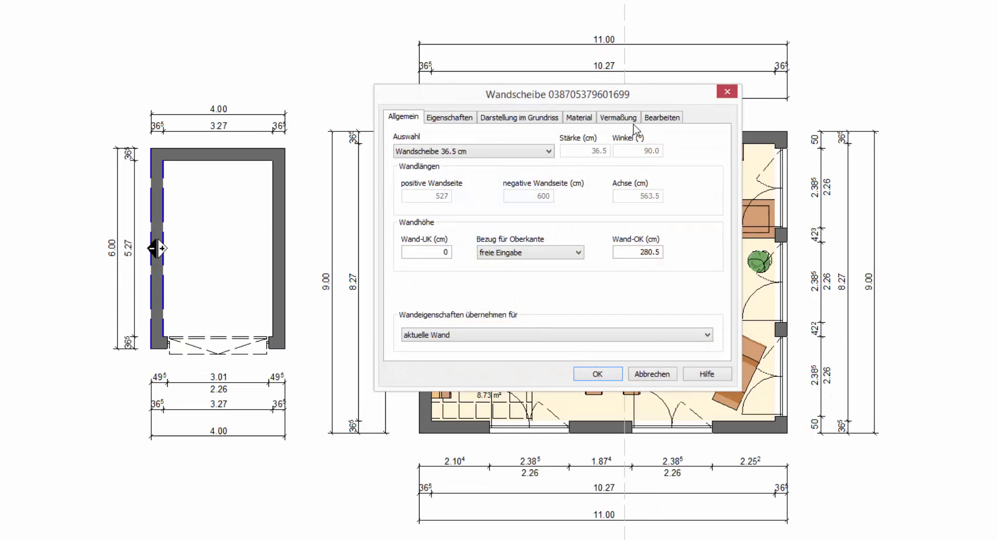
pyautogui.click(626, 120)
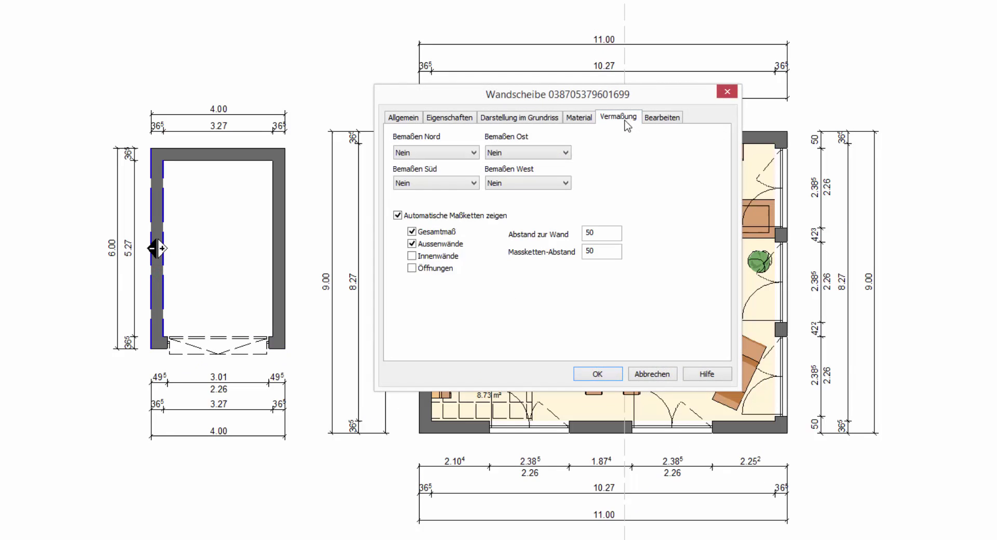
pyautogui.click(398, 215)
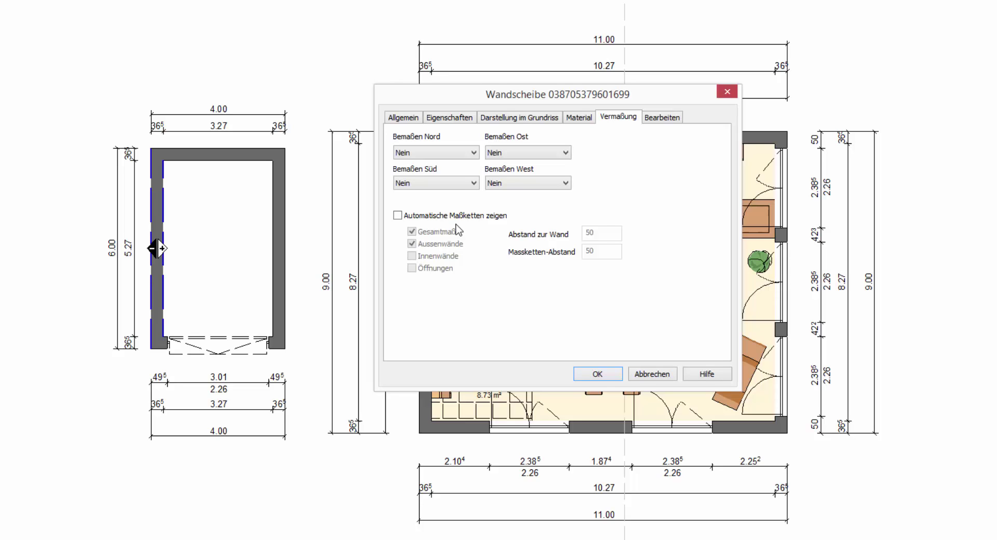
pyautogui.click(468, 152)
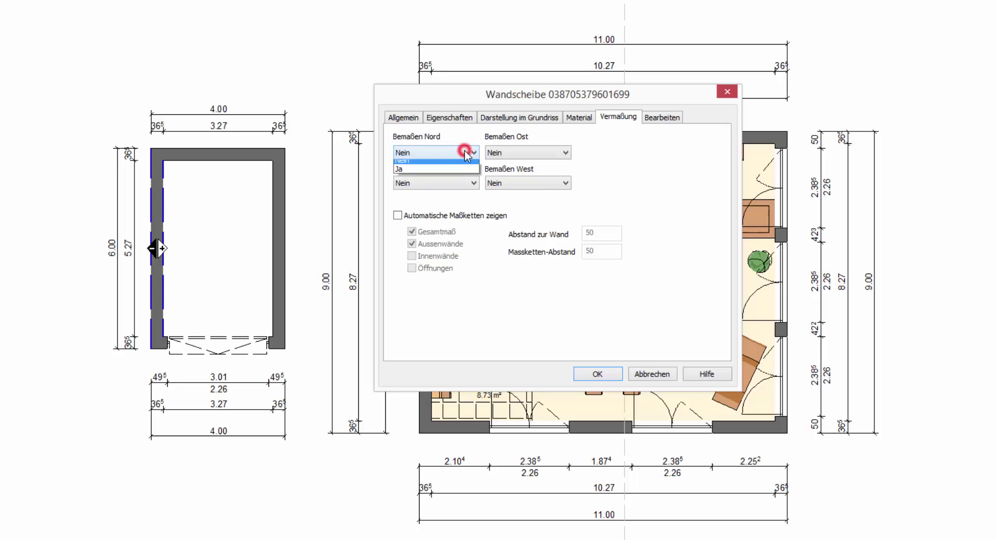
pyautogui.click(439, 174)
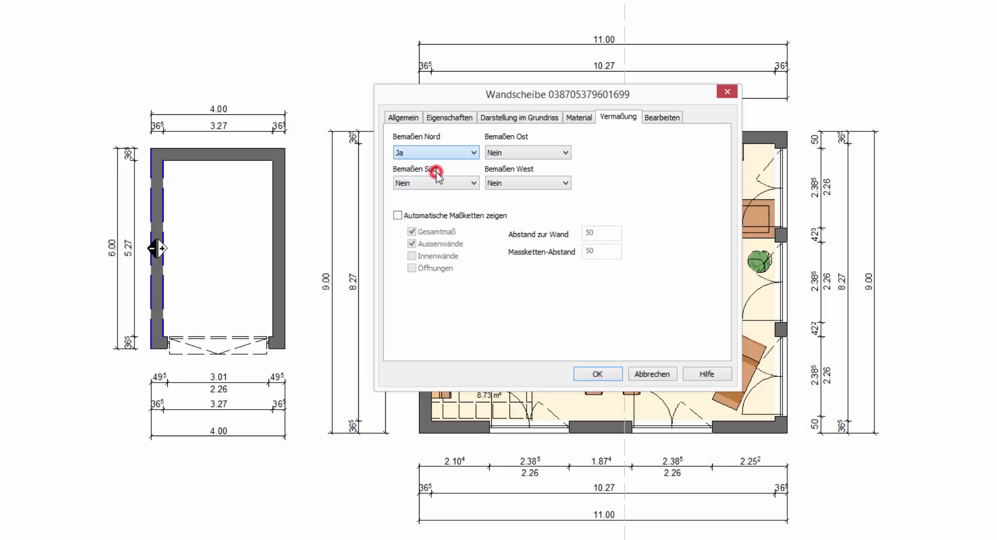
pyautogui.click(598, 374)
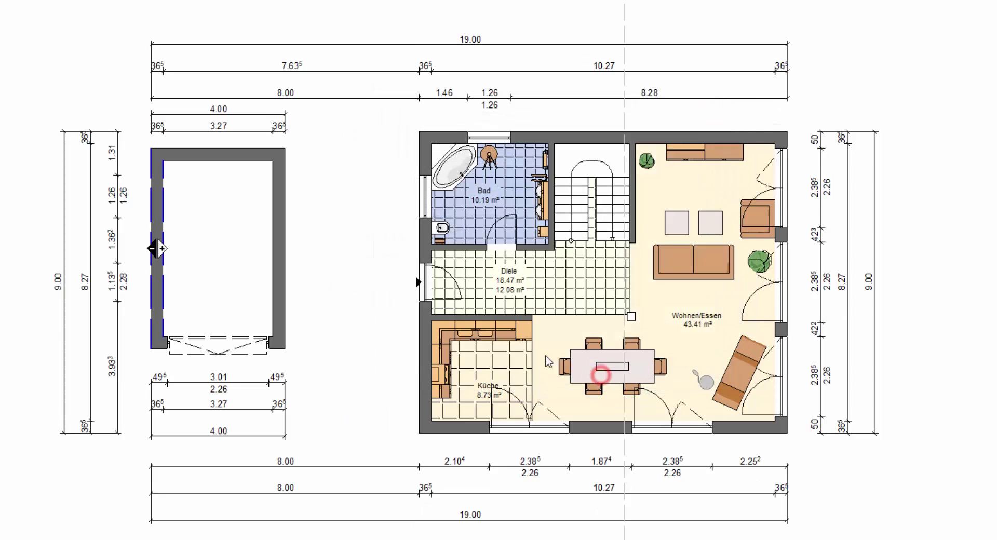
# Turn off the top wall's automatic chains and set Bemaßen West to Ja
pyautogui.doubleClick(223, 156)
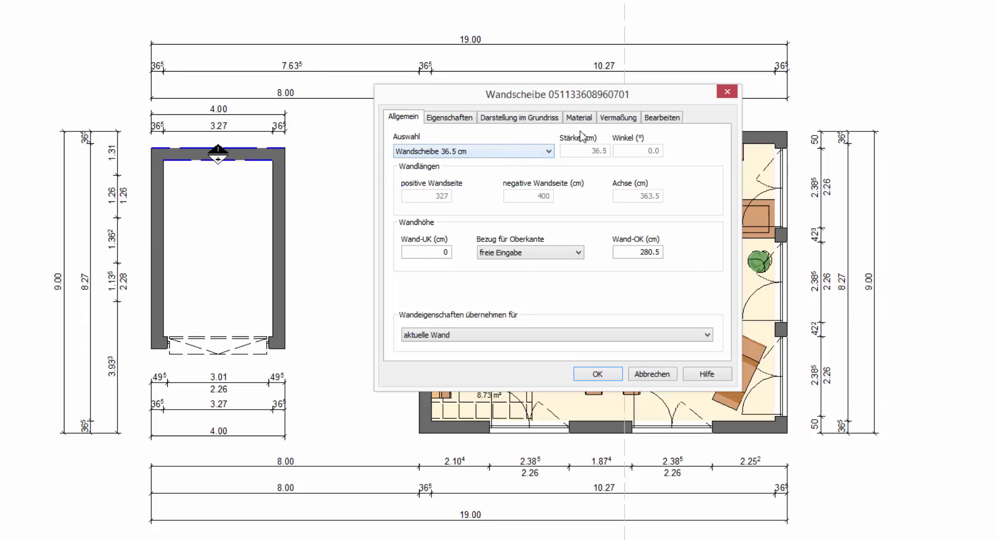
pyautogui.click(617, 118)
pyautogui.click(398, 215)
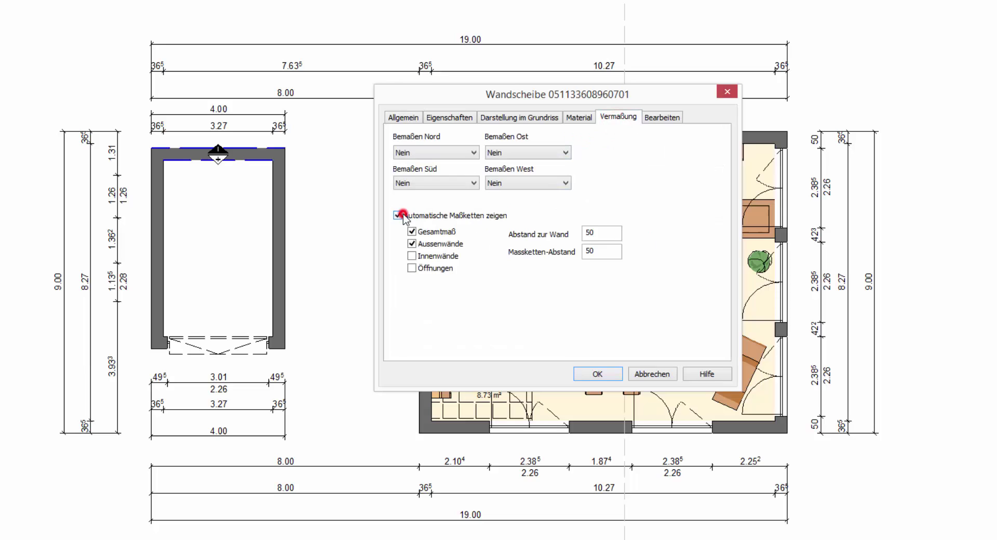
pyautogui.click(534, 181)
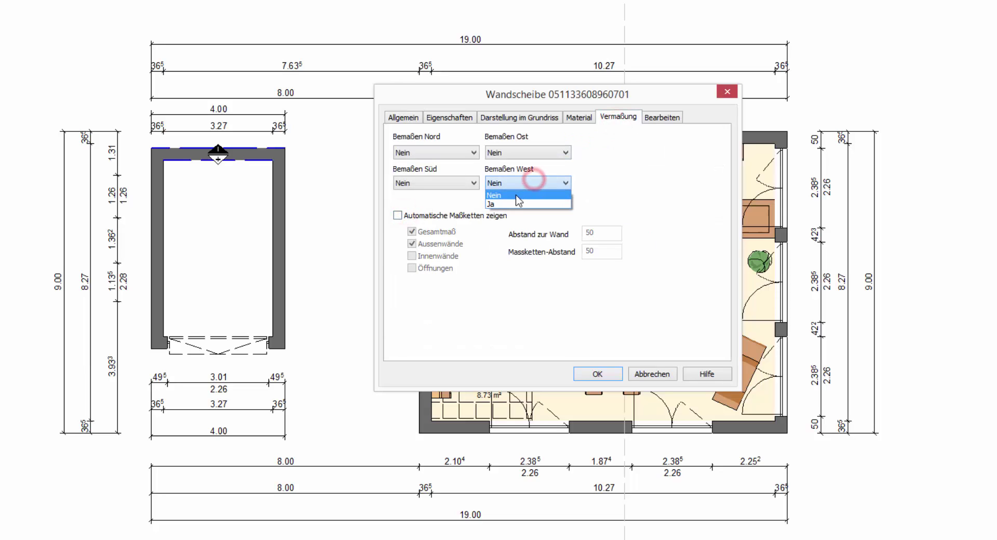
pyautogui.click(511, 204)
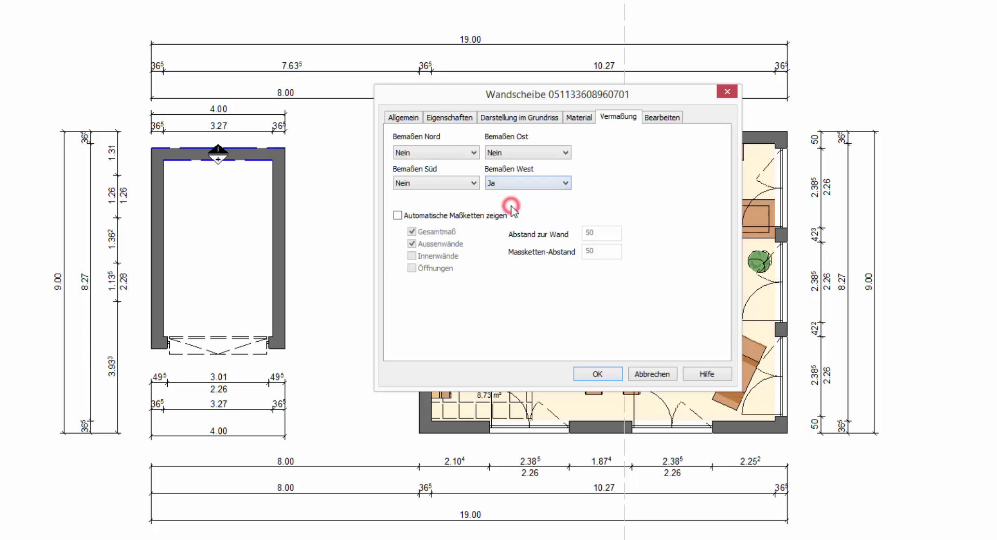
pyautogui.click(594, 374)
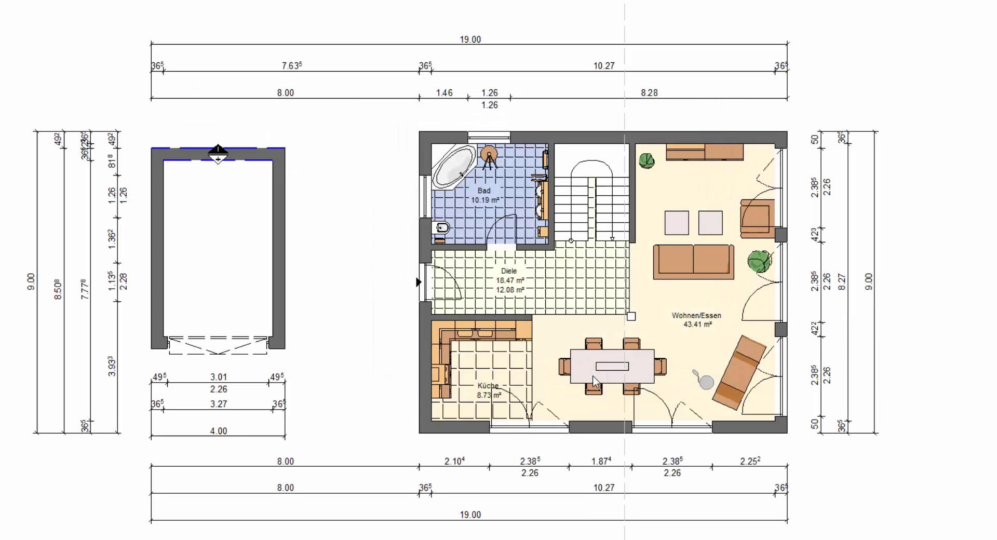